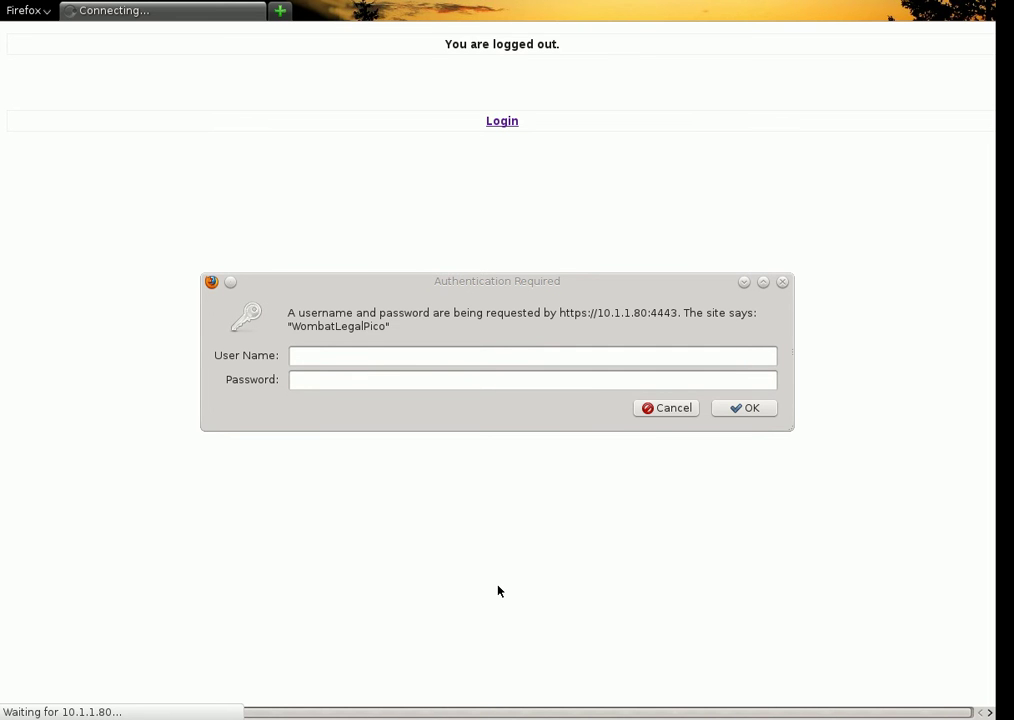
Enter the support account's user name and password in Firefox's Authentication Required dialog
{"action": "left_click", "coordinate": [349, 361]}
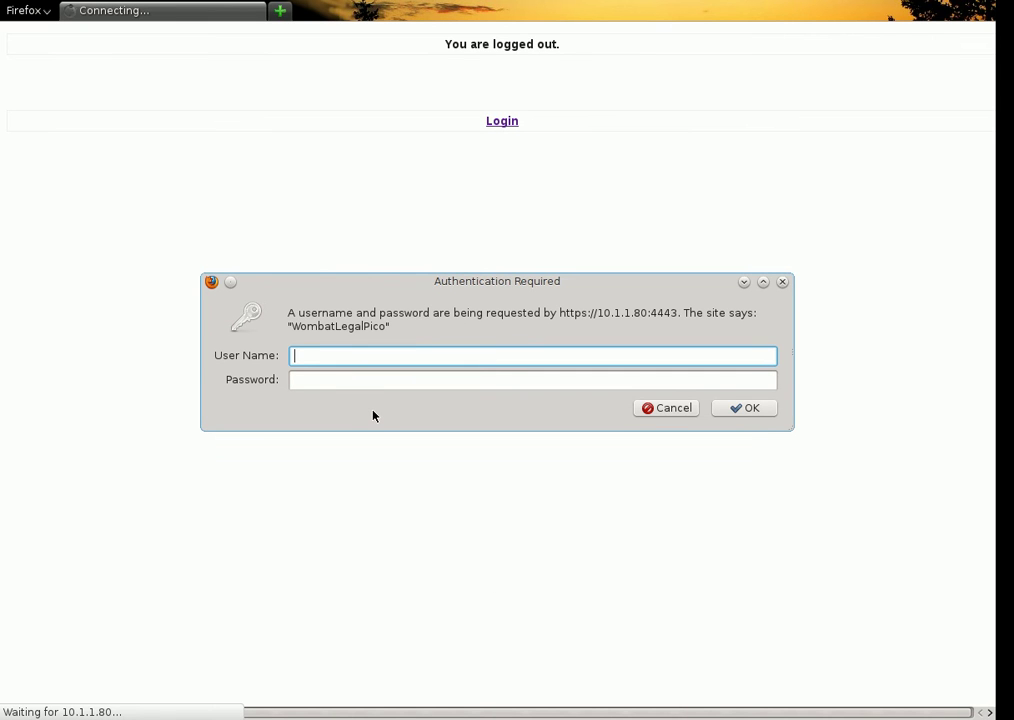
{"action": "type", "text": "wlsupport"}
{"action": "key", "text": "Tab"}
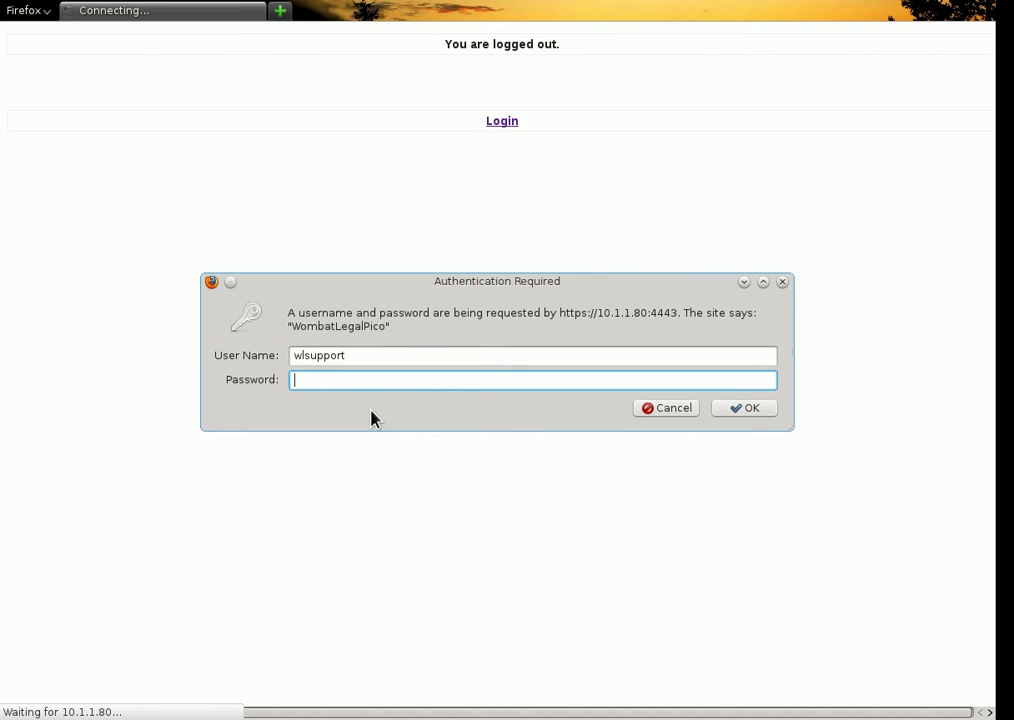
{"action": "type", "text": "*******"}
Submit the login, open Pico Case Version 0.91, and expand System Administration > Ingestion Administration
{"action": "key", "text": "Return"}
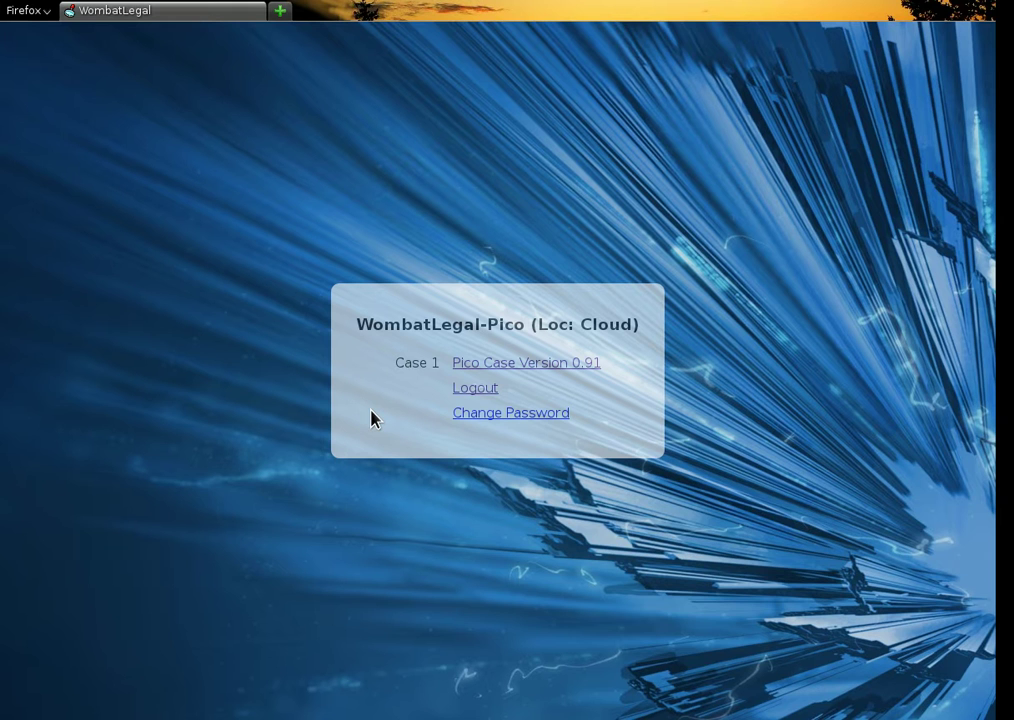
{"action": "left_click", "coordinate": [475, 366]}
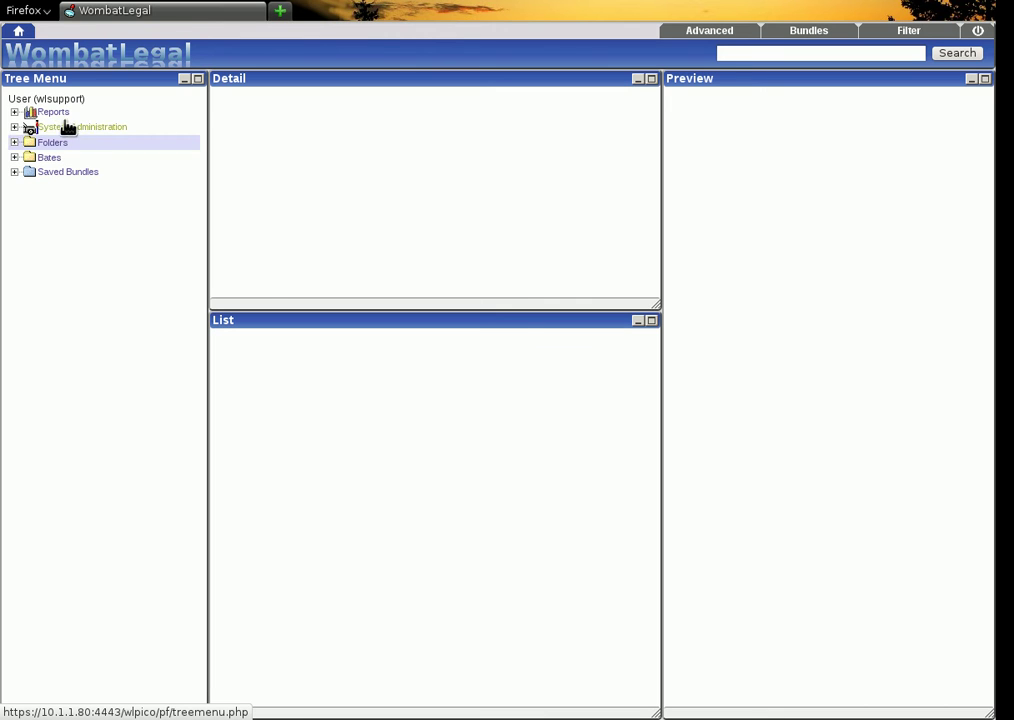
{"action": "left_click", "coordinate": [15, 128]}
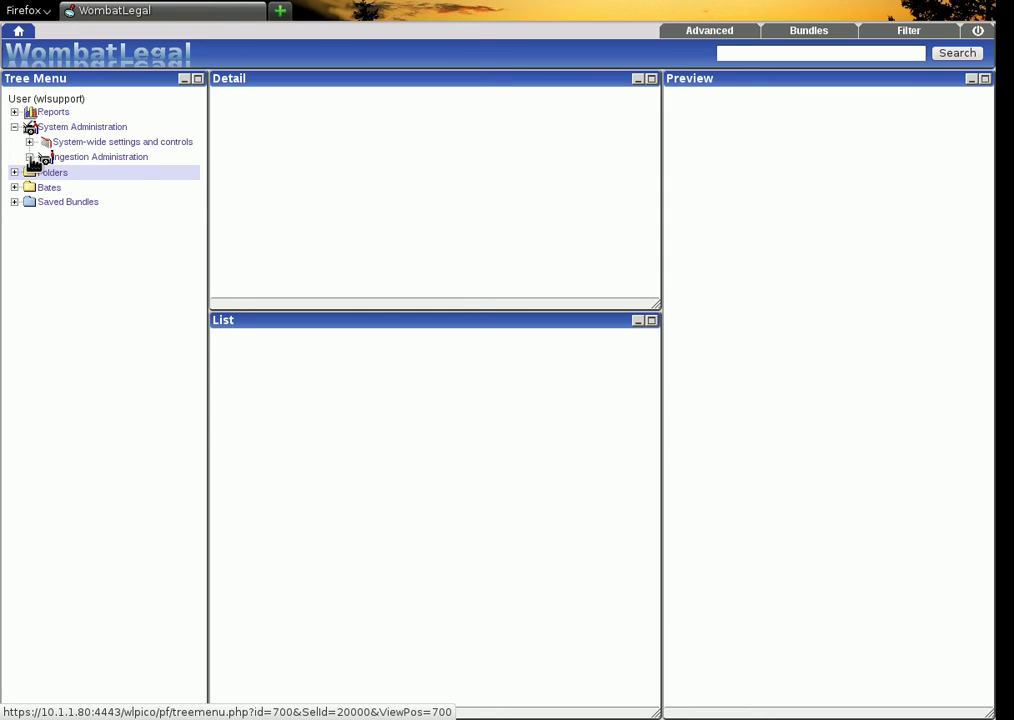
{"action": "left_click", "coordinate": [30, 157]}
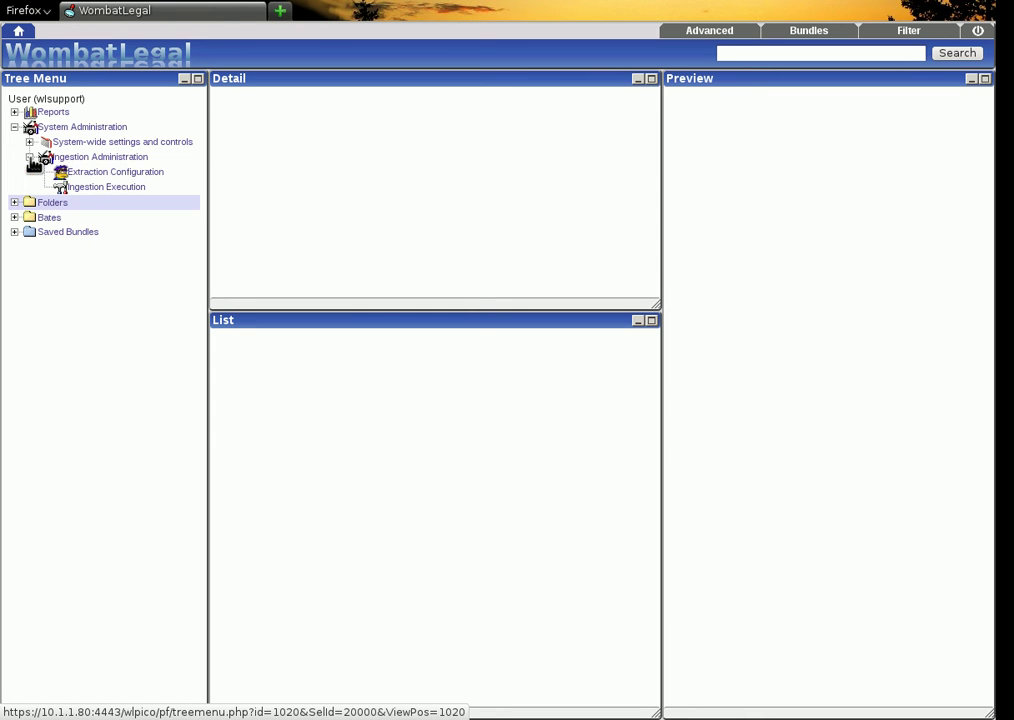
{"action": "left_click", "coordinate": [91, 180]}
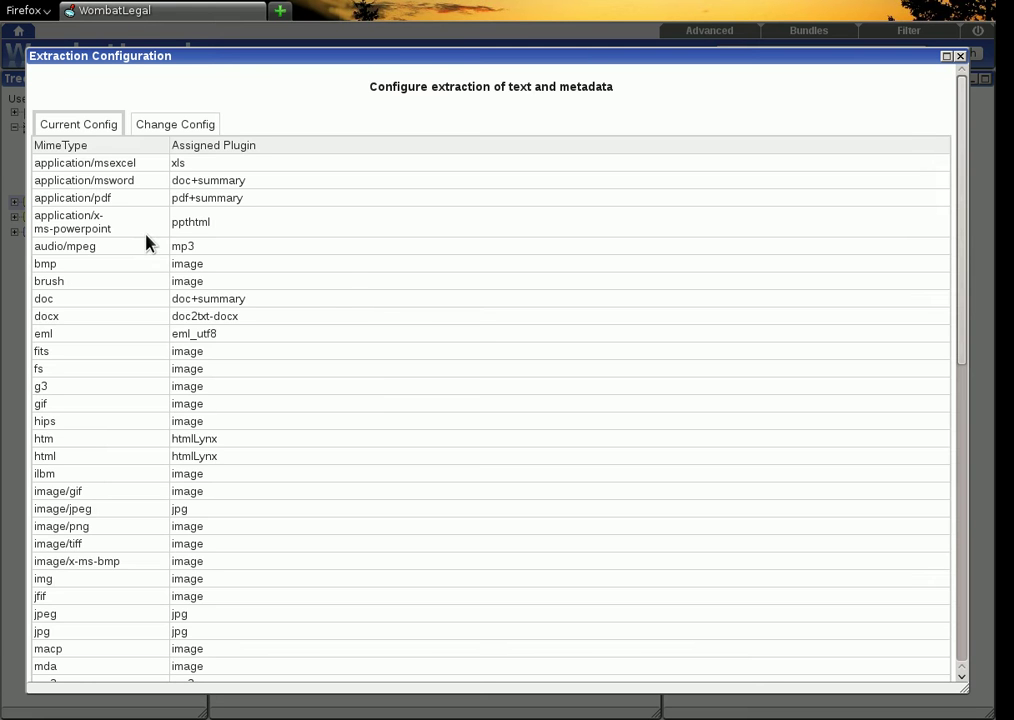
{"action": "scroll", "coordinate": [348, 308], "scroll_direction": "down", "scroll_amount": 10}
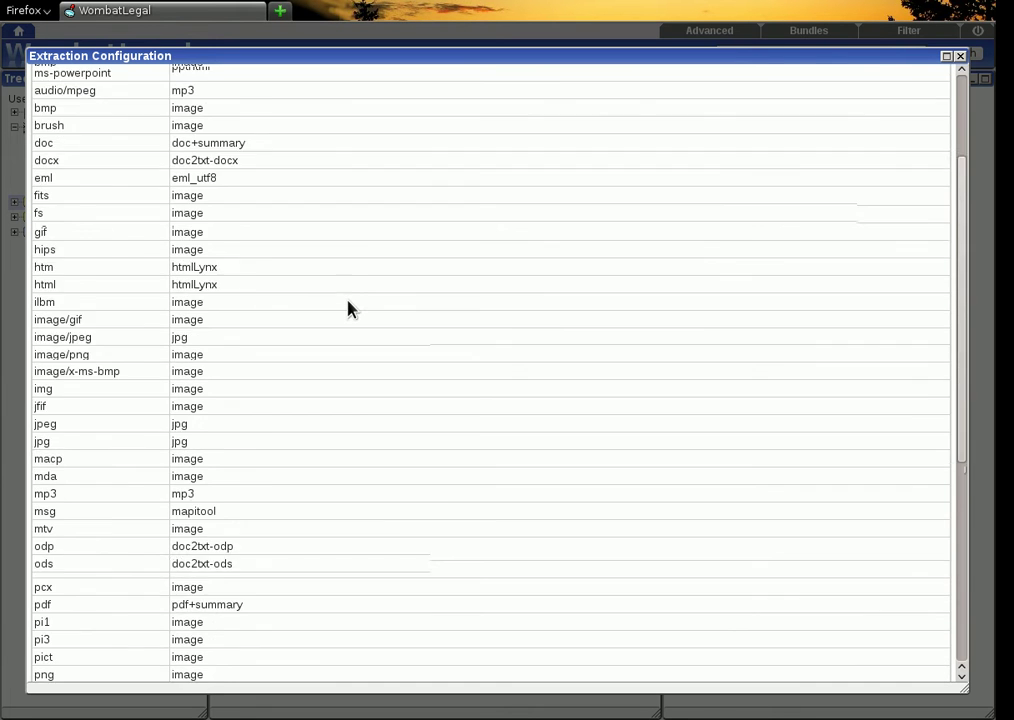
{"action": "scroll", "coordinate": [348, 308], "scroll_direction": "up", "scroll_amount": 10}
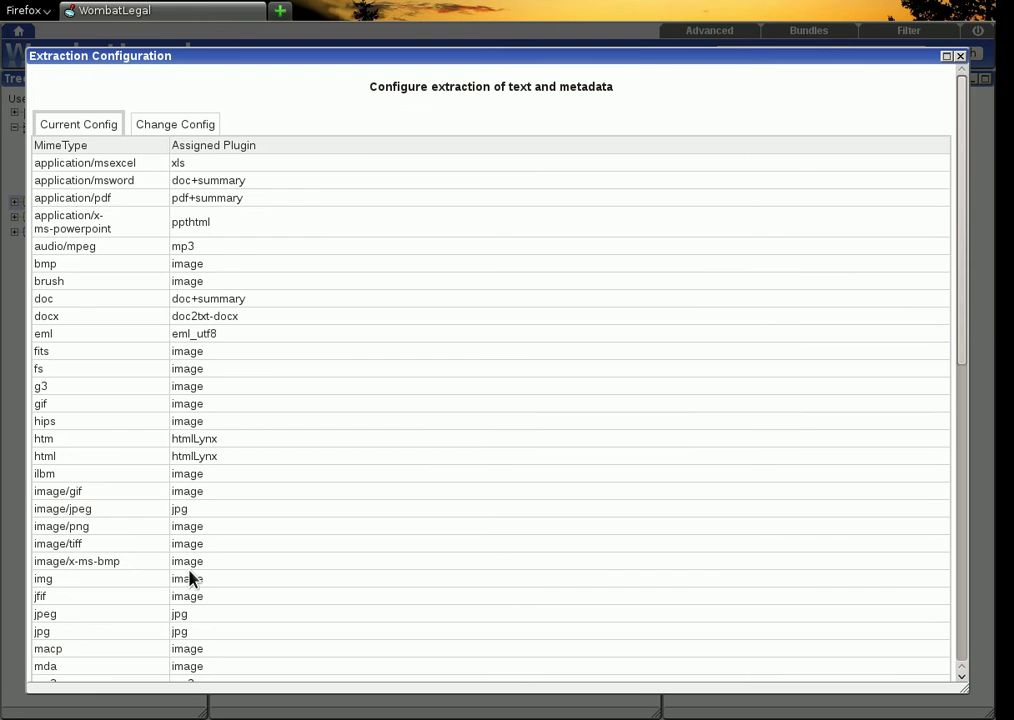
{"action": "left_click", "coordinate": [203, 132]}
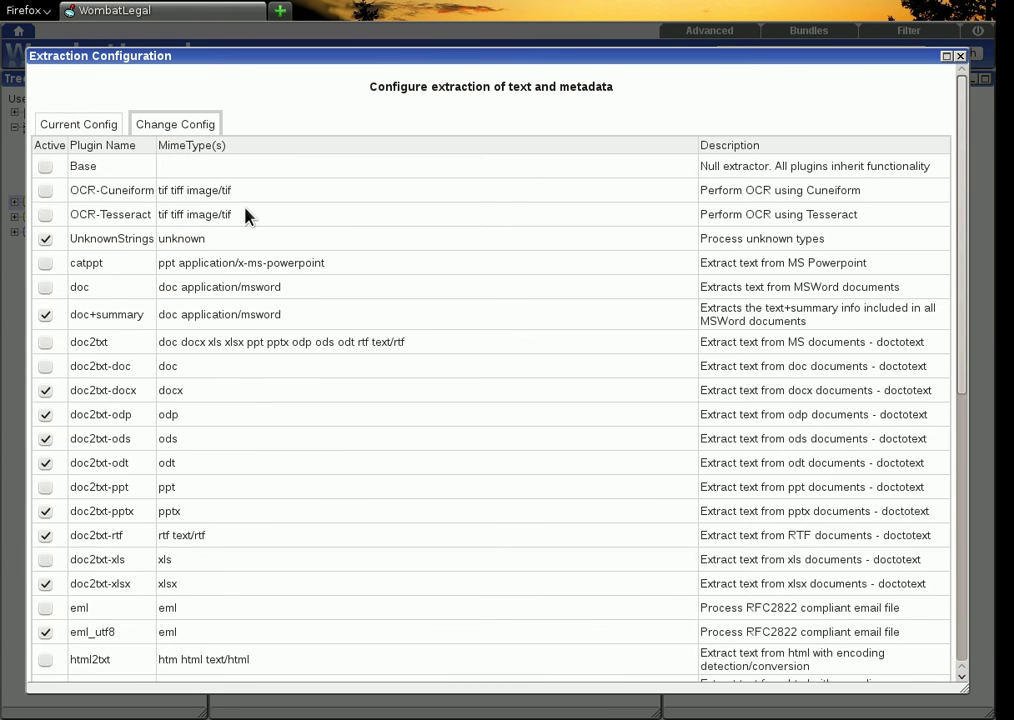
{"action": "scroll", "coordinate": [338, 340], "scroll_direction": "down", "scroll_amount": 8}
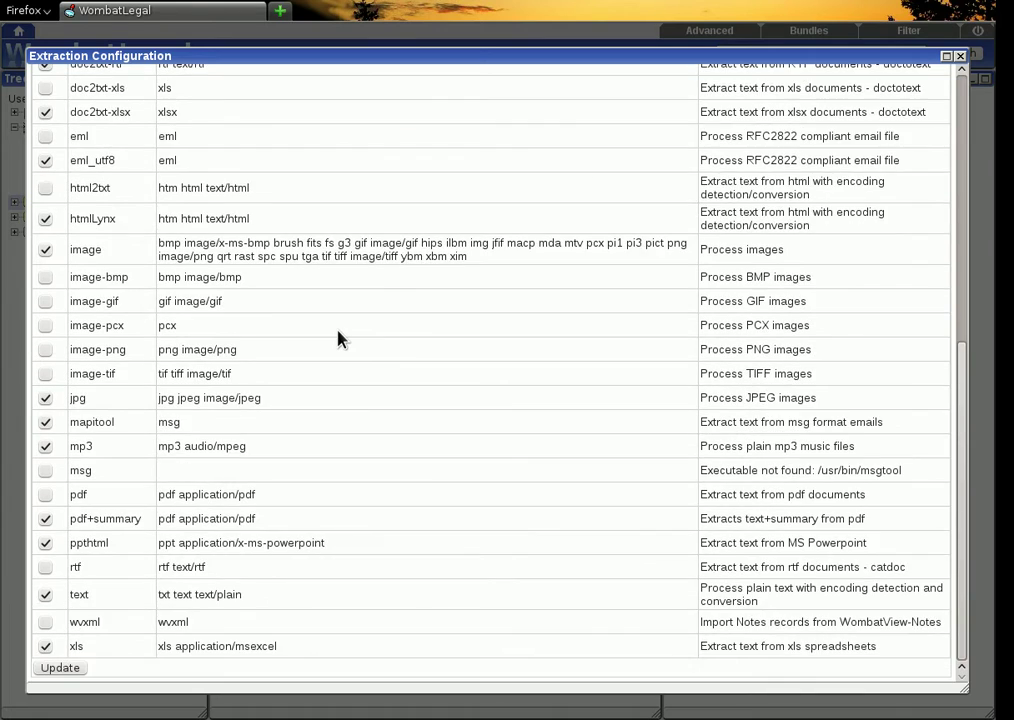
{"action": "scroll", "coordinate": [338, 340], "scroll_direction": "up", "scroll_amount": 5}
{"action": "scroll", "coordinate": [338, 340], "scroll_direction": "up", "scroll_amount": 3}
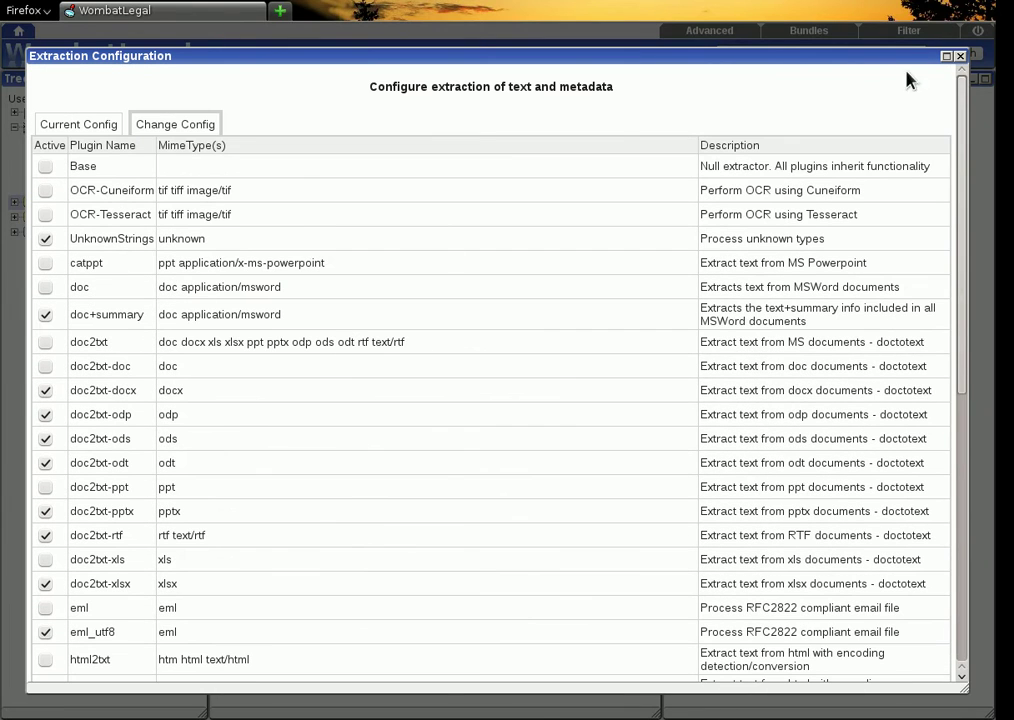
Close Extraction Configuration, open Ingestion Execution, and expand Import to list its three zip archives
{"action": "left_click", "coordinate": [959, 56]}
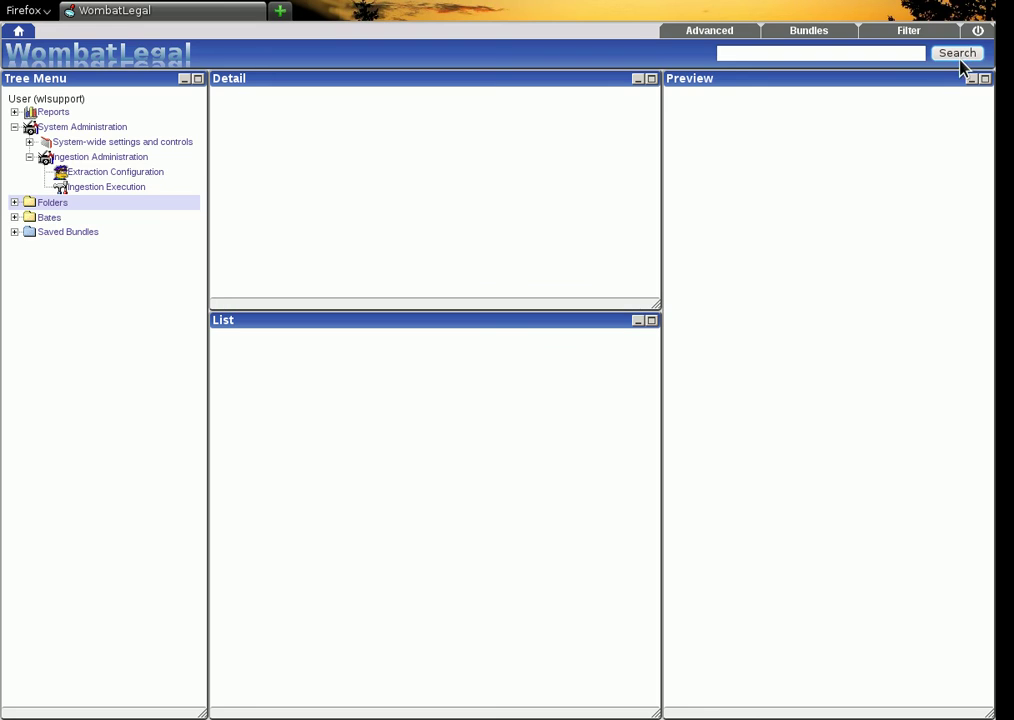
{"action": "left_click", "coordinate": [92, 190]}
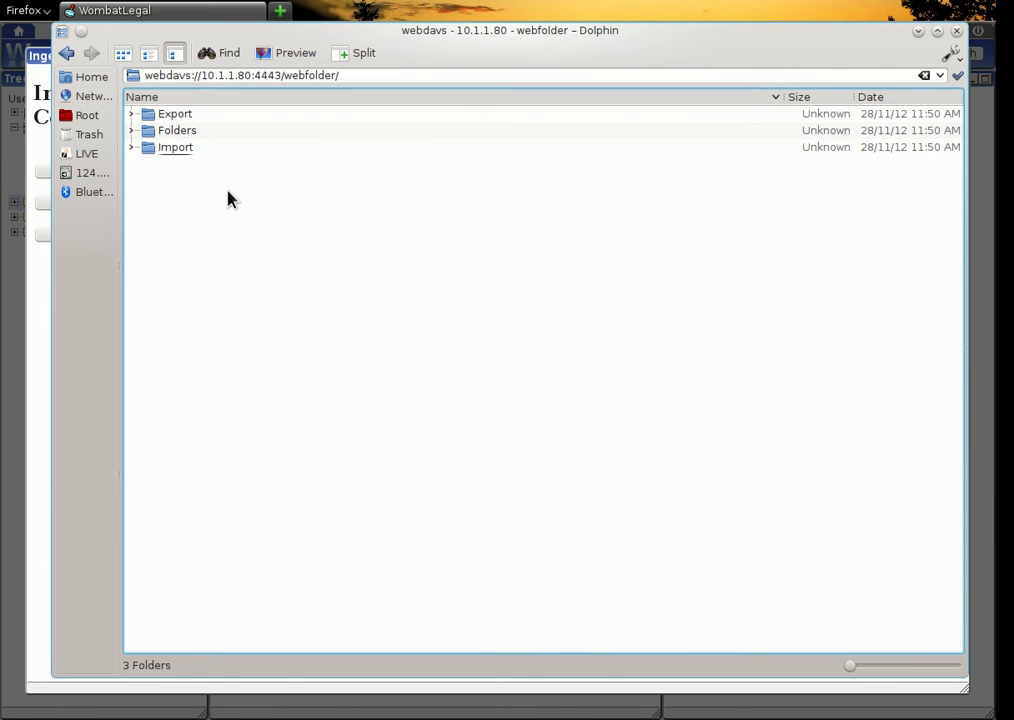
{"action": "left_click", "coordinate": [131, 147]}
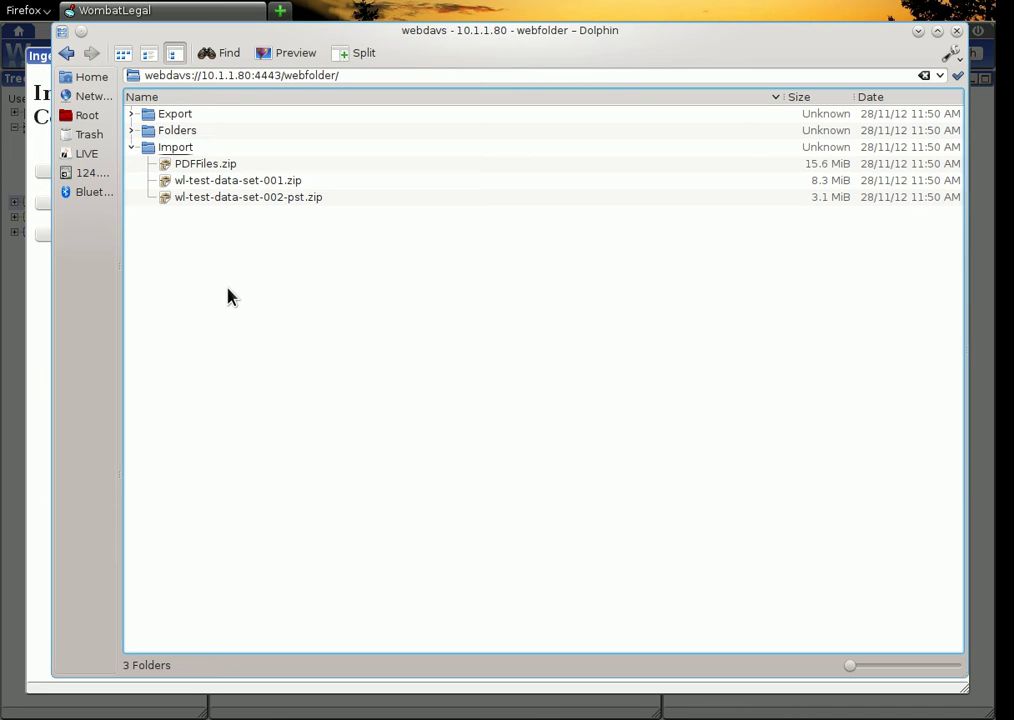
Run UnZip in Ingestion Execution Control, then return to Dolphin once the operation completes
{"action": "left_click", "coordinate": [918, 33]}
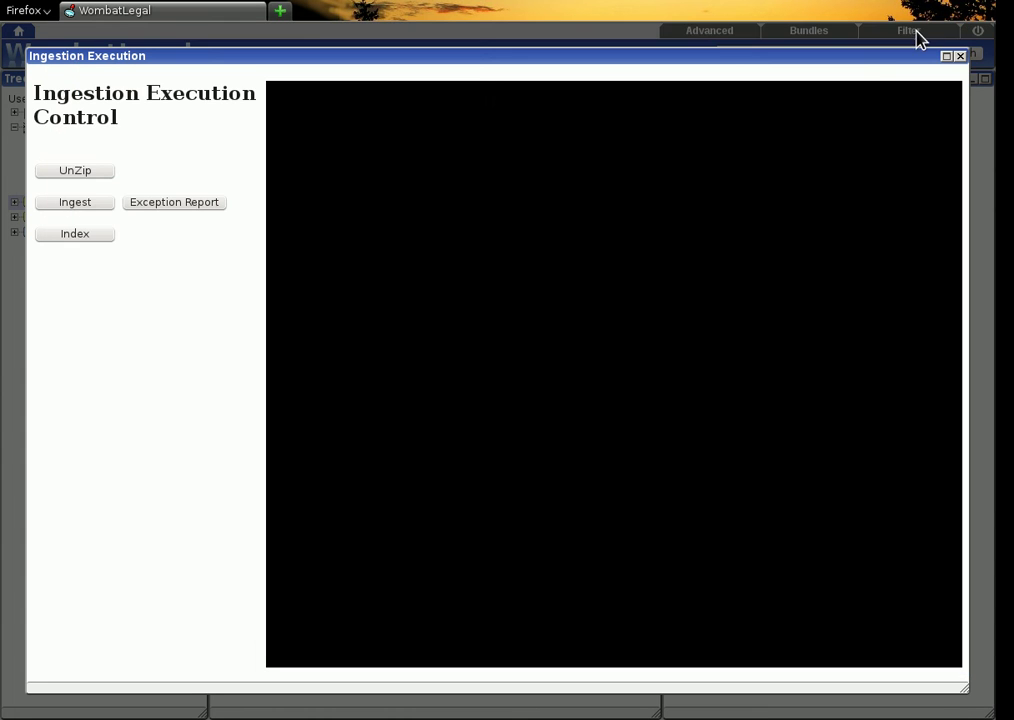
{"action": "left_click", "coordinate": [75, 171]}
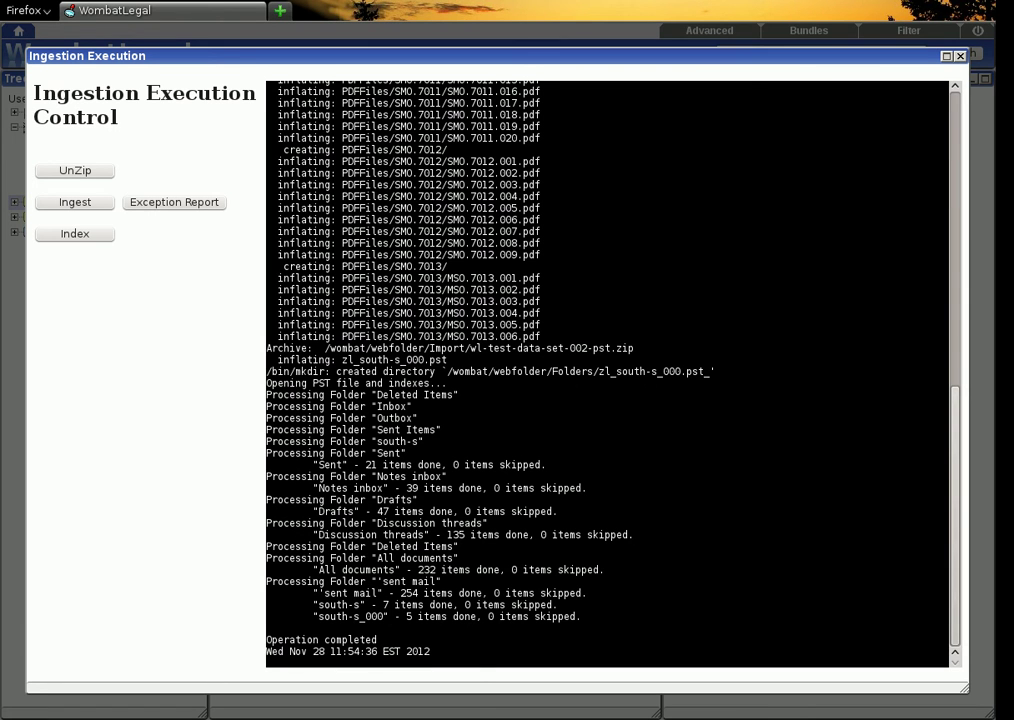
{"action": "key", "text": "alt+Tab"}
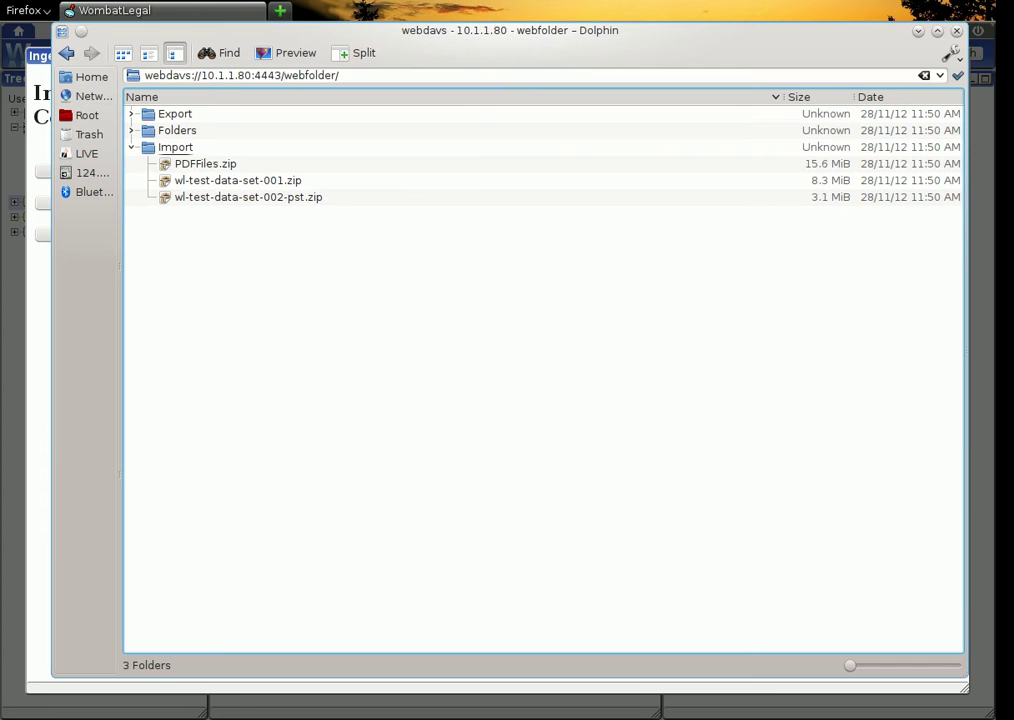
Expand Folders, PDFFiles, wl-test-data-set, email and the zl_south-s_000.pst_ mailbox folders, then return to the webfolder
{"action": "left_click", "coordinate": [178, 131]}
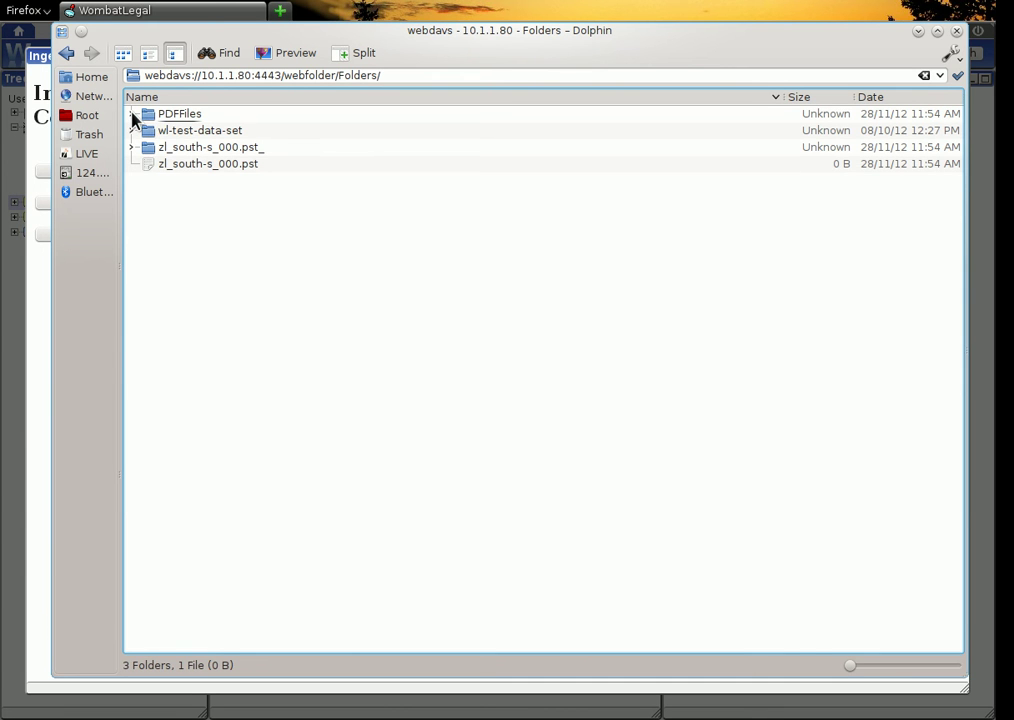
{"action": "left_click", "coordinate": [133, 115]}
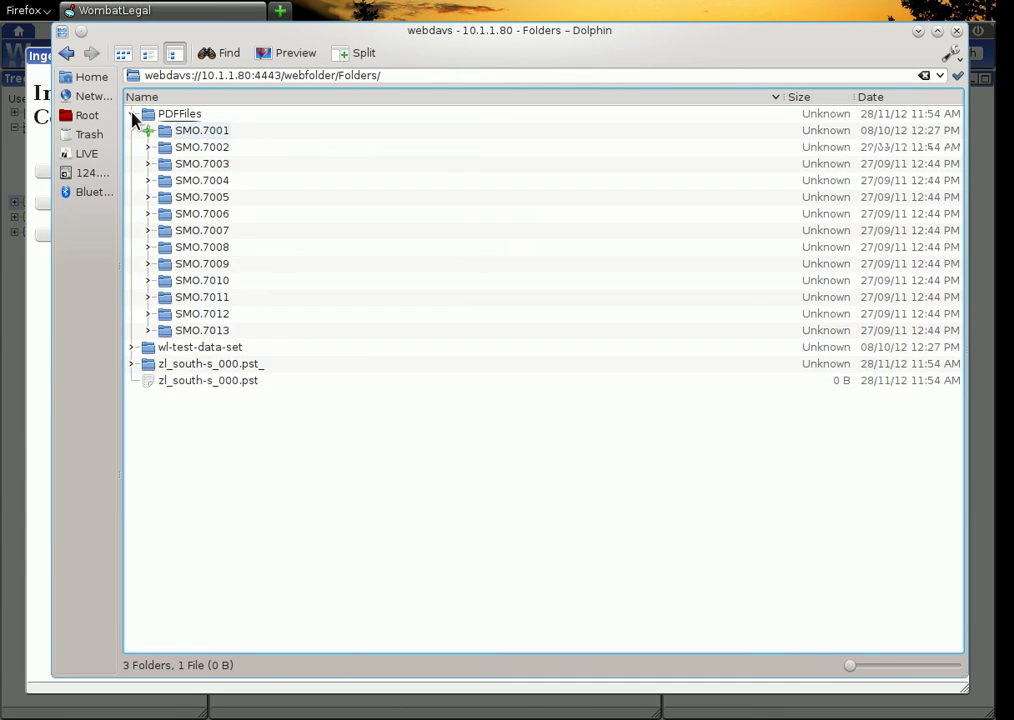
{"action": "left_click", "coordinate": [132, 349]}
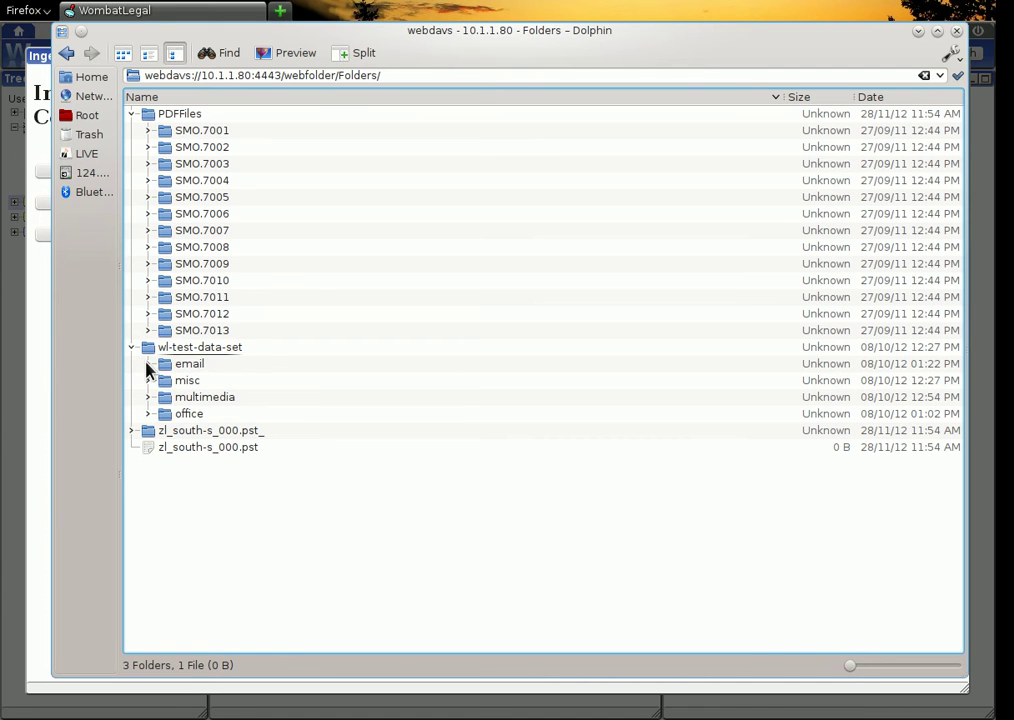
{"action": "left_click", "coordinate": [148, 365]}
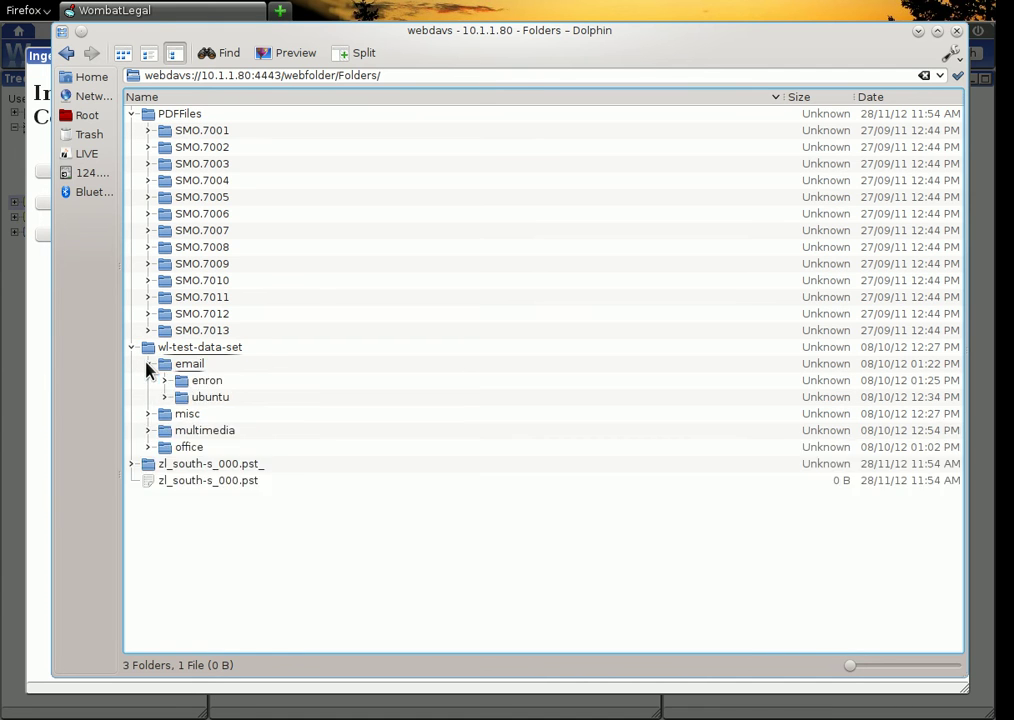
{"action": "left_click", "coordinate": [132, 466]}
{"action": "left_click", "coordinate": [148, 481]}
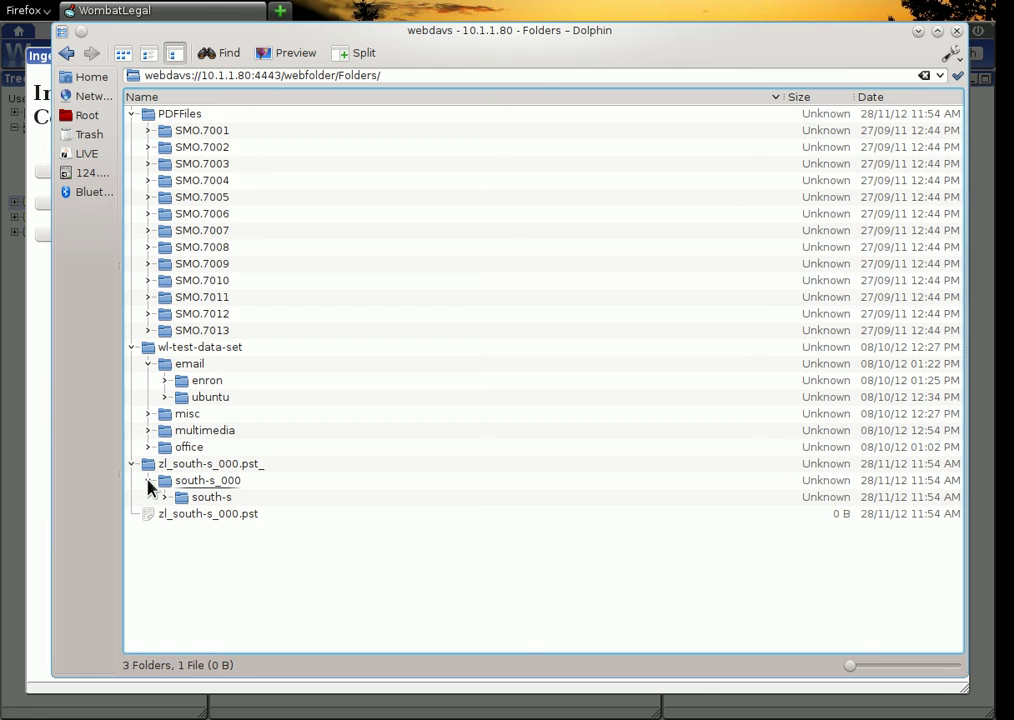
{"action": "left_click", "coordinate": [165, 497]}
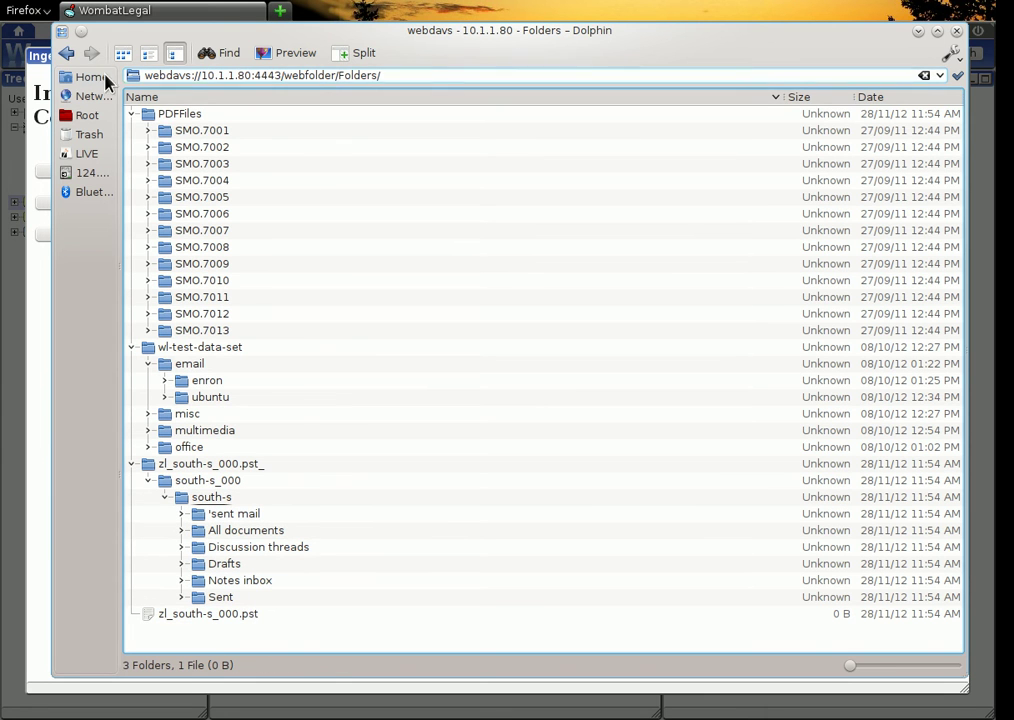
{"action": "left_click", "coordinate": [68, 56]}
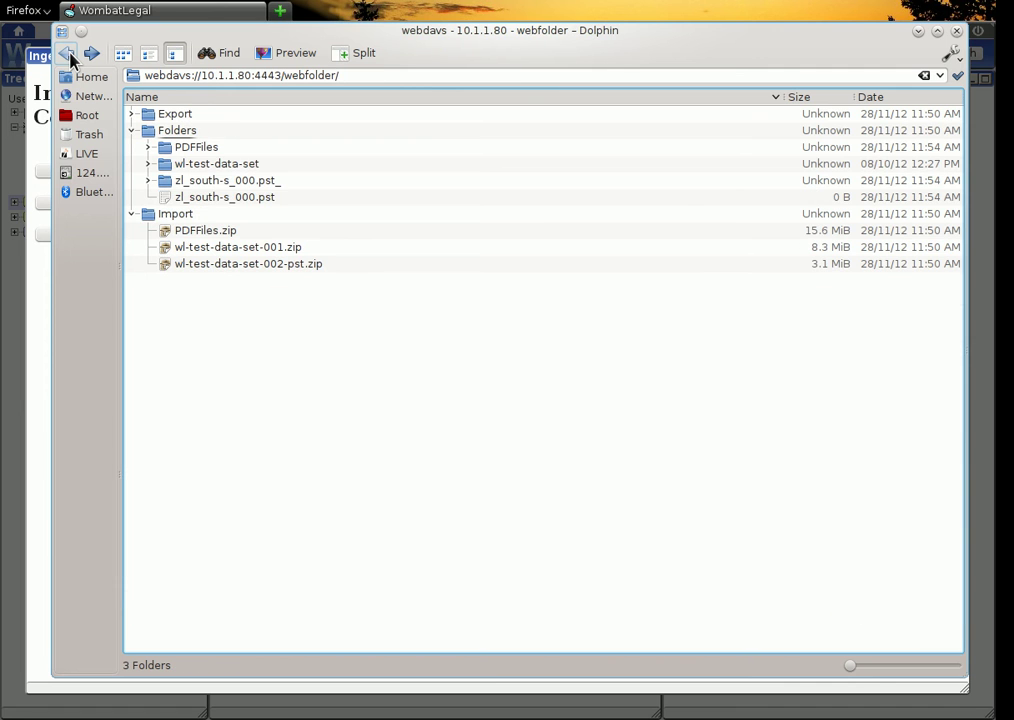
Run Ingest, inserting 628 items into the xml-repo
{"action": "left_click", "coordinate": [917, 32]}
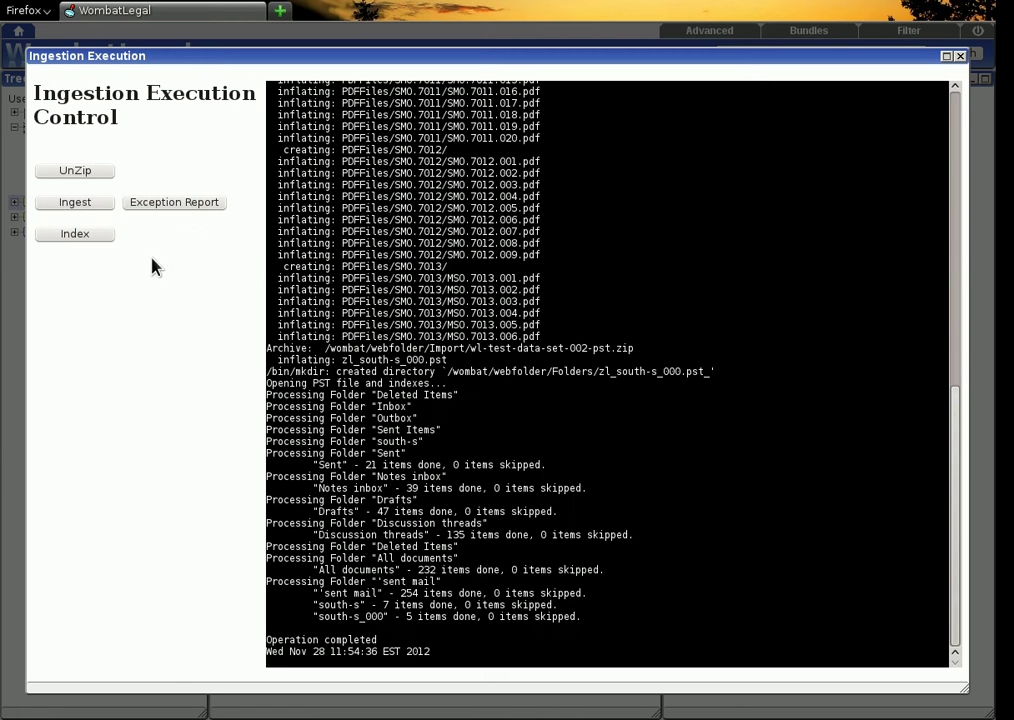
{"action": "left_click", "coordinate": [75, 203]}
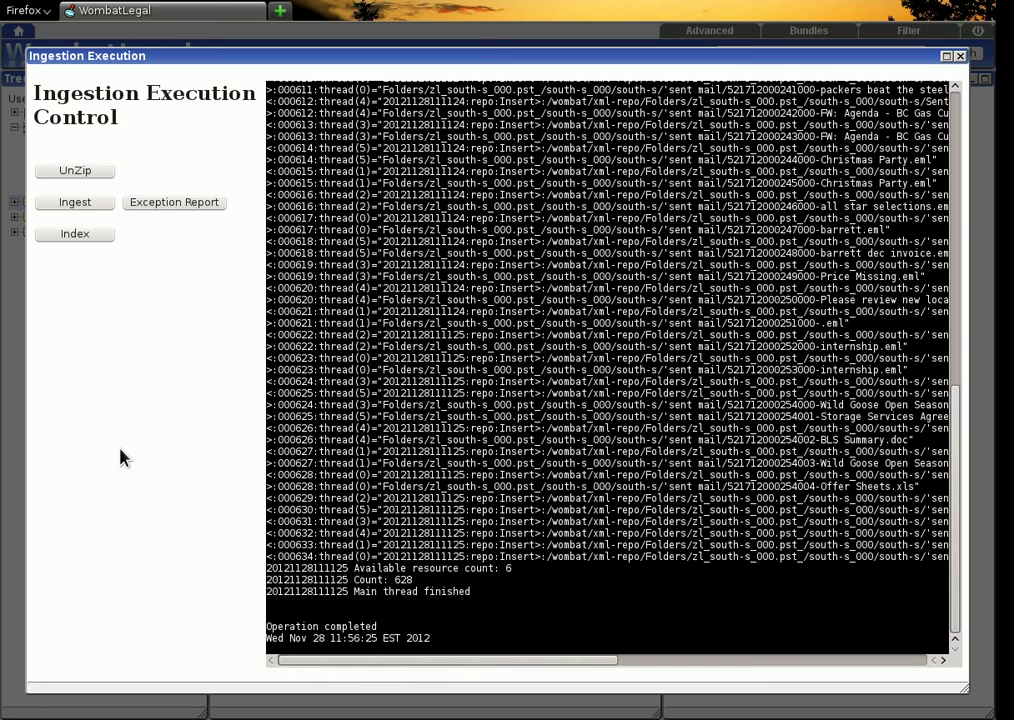
{"action": "left_click", "coordinate": [170, 203]}
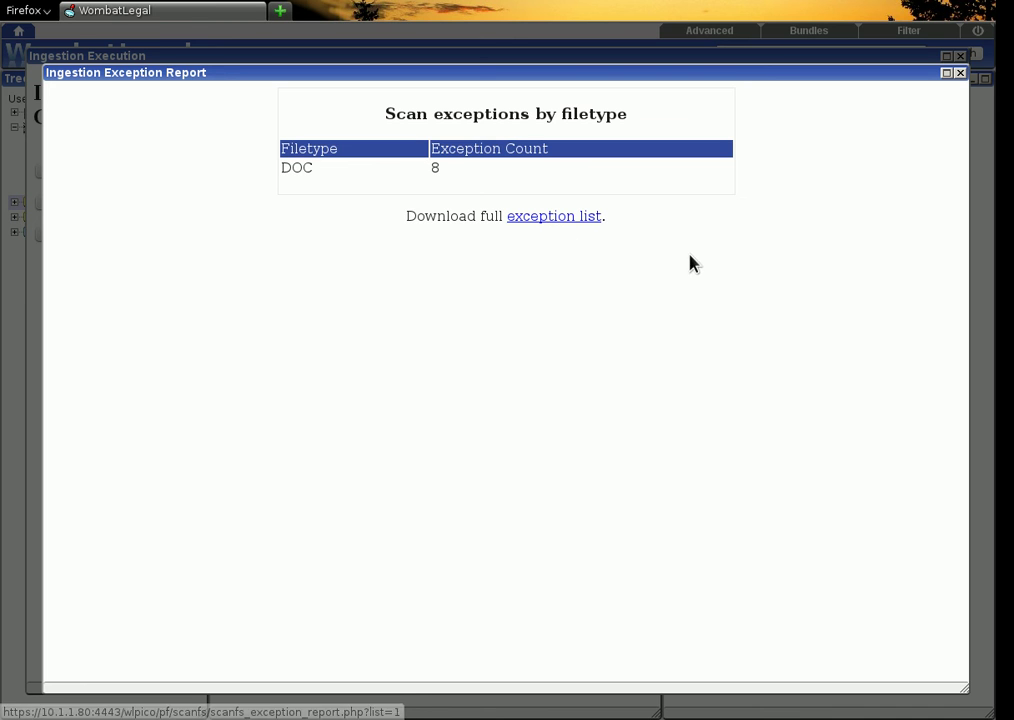
{"action": "left_click", "coordinate": [960, 73]}
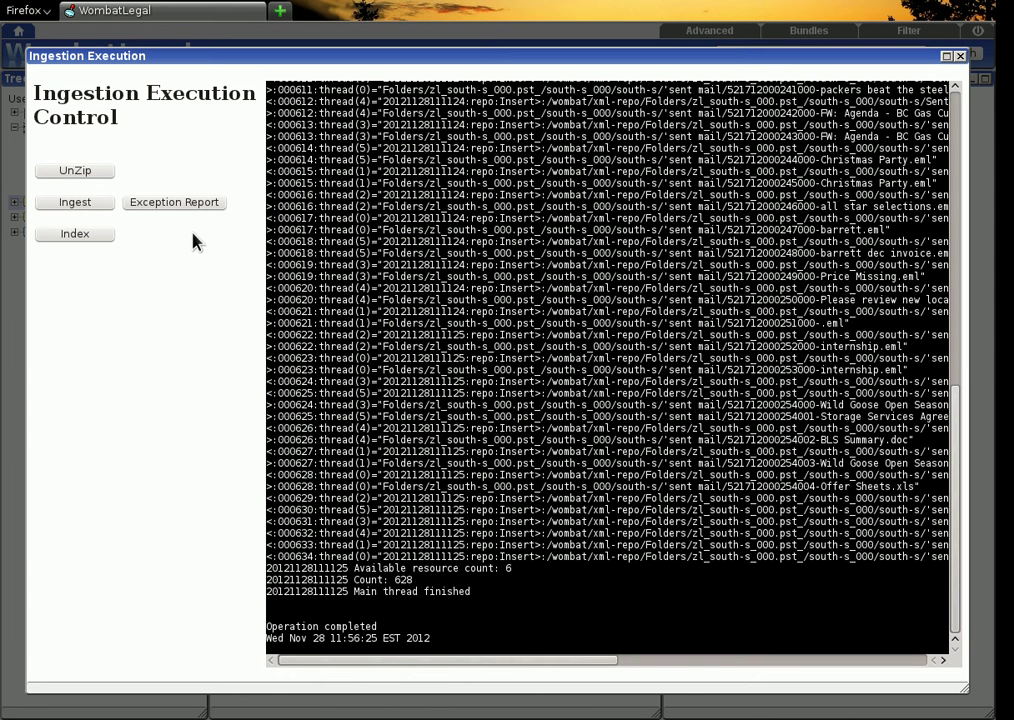
Run Index until the log reports Default system Bundles built and Indexing completed
{"action": "left_click", "coordinate": [81, 236]}
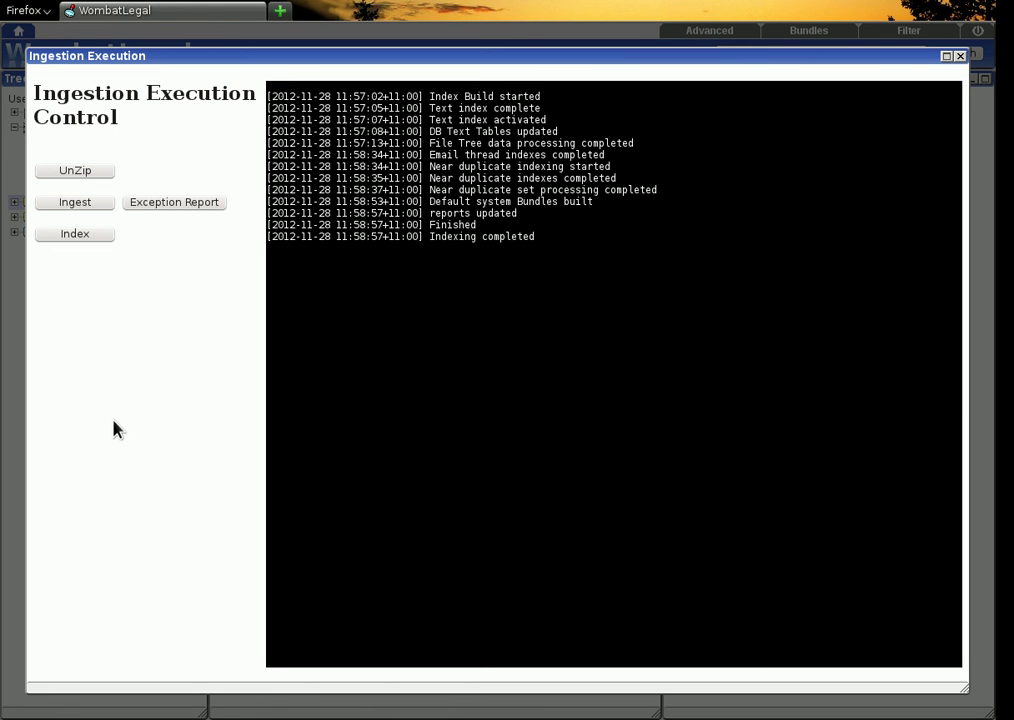
Close the ingestion console and expand Folders, zl_south-s_000.pst_, and Saved Bundles > System > Date Ranges
{"action": "left_click", "coordinate": [959, 57]}
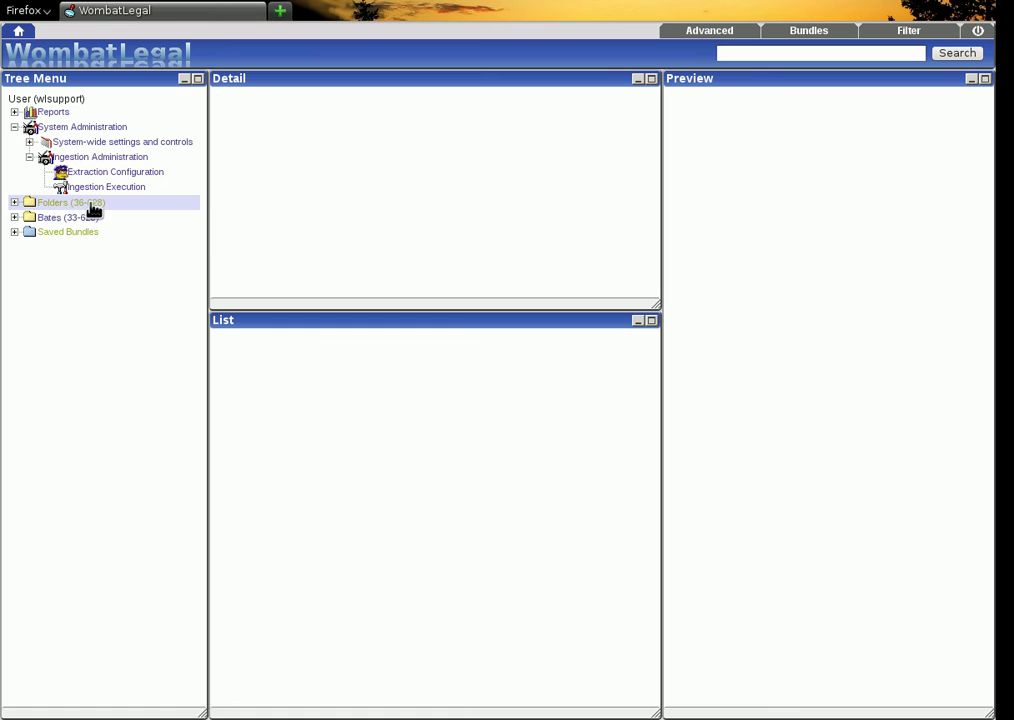
{"action": "left_click", "coordinate": [14, 202]}
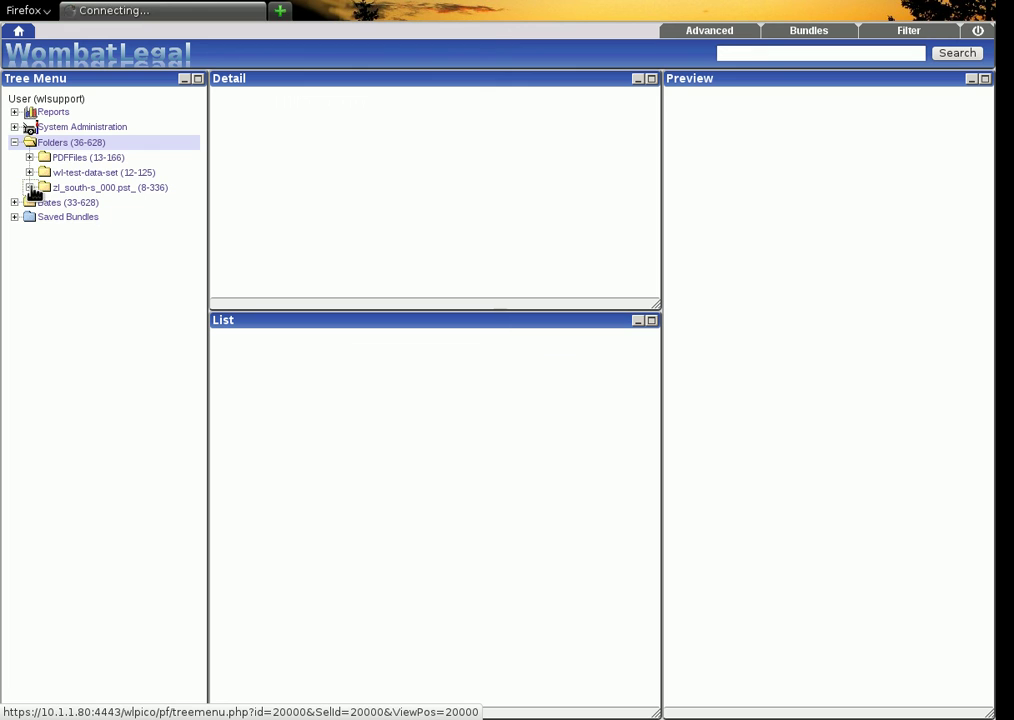
{"action": "left_click", "coordinate": [30, 188]}
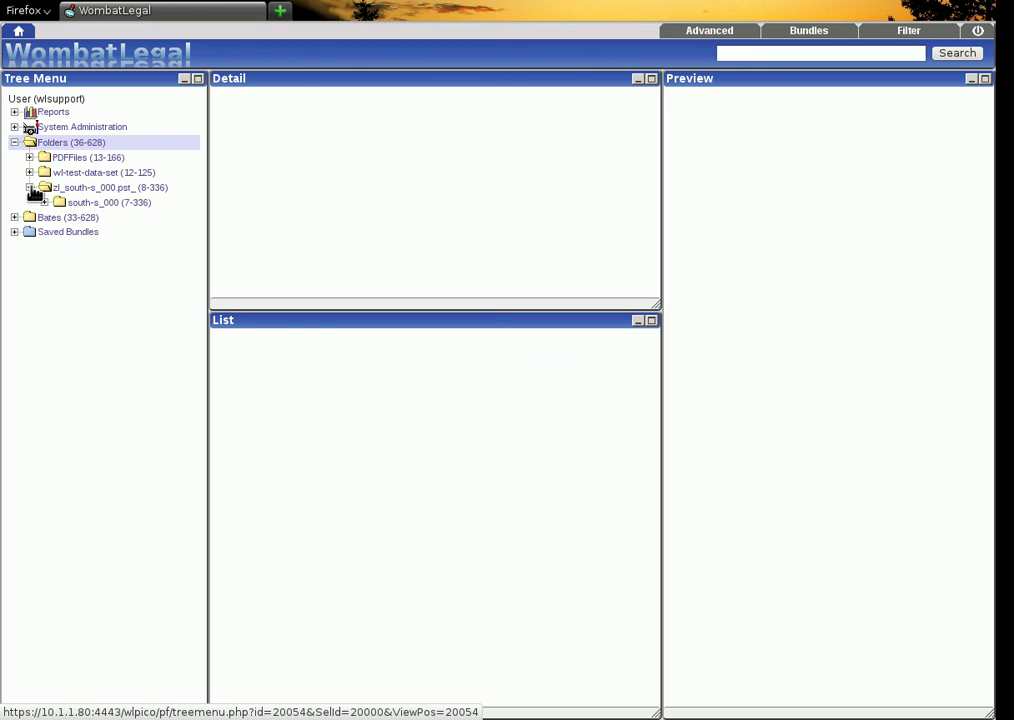
{"action": "left_click", "coordinate": [15, 233]}
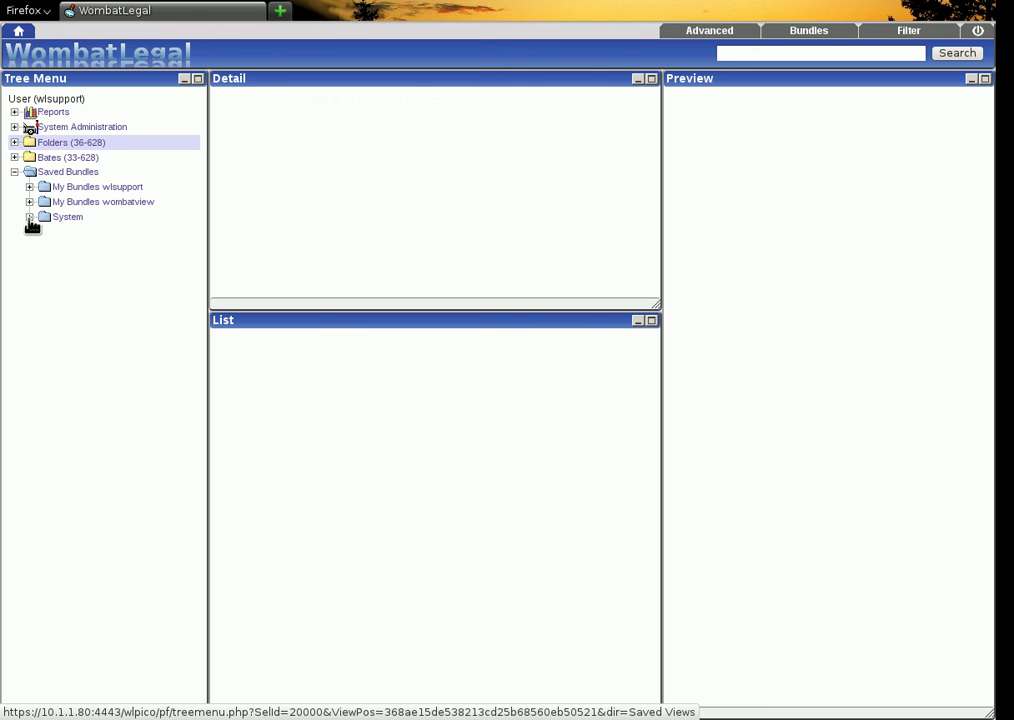
{"action": "left_click", "coordinate": [30, 217]}
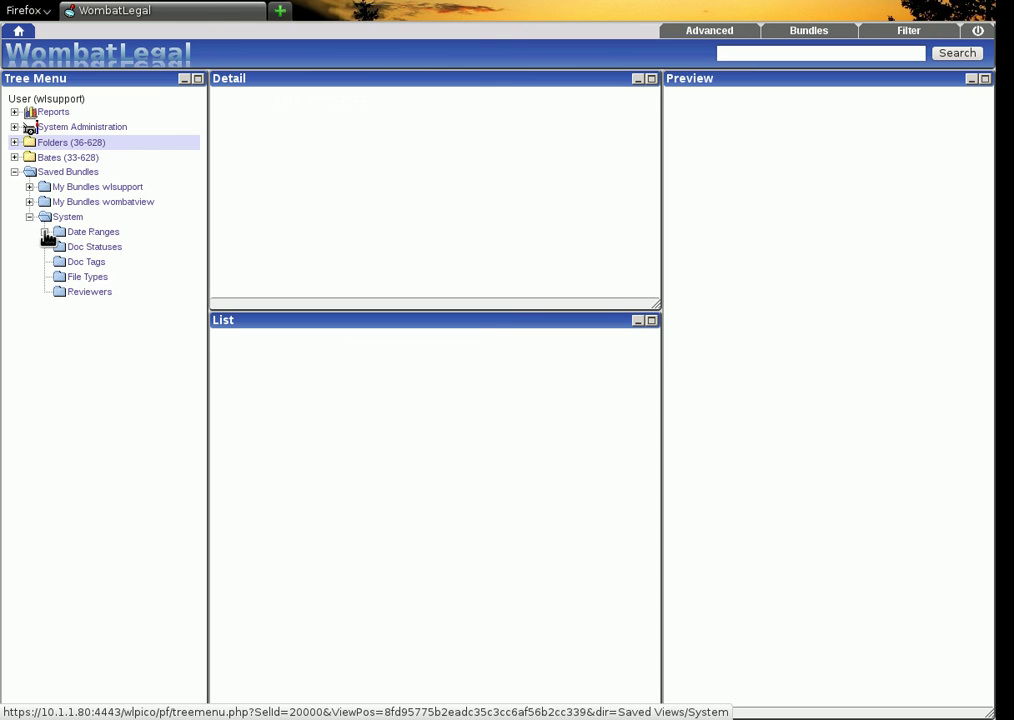
{"action": "left_click", "coordinate": [44, 232]}
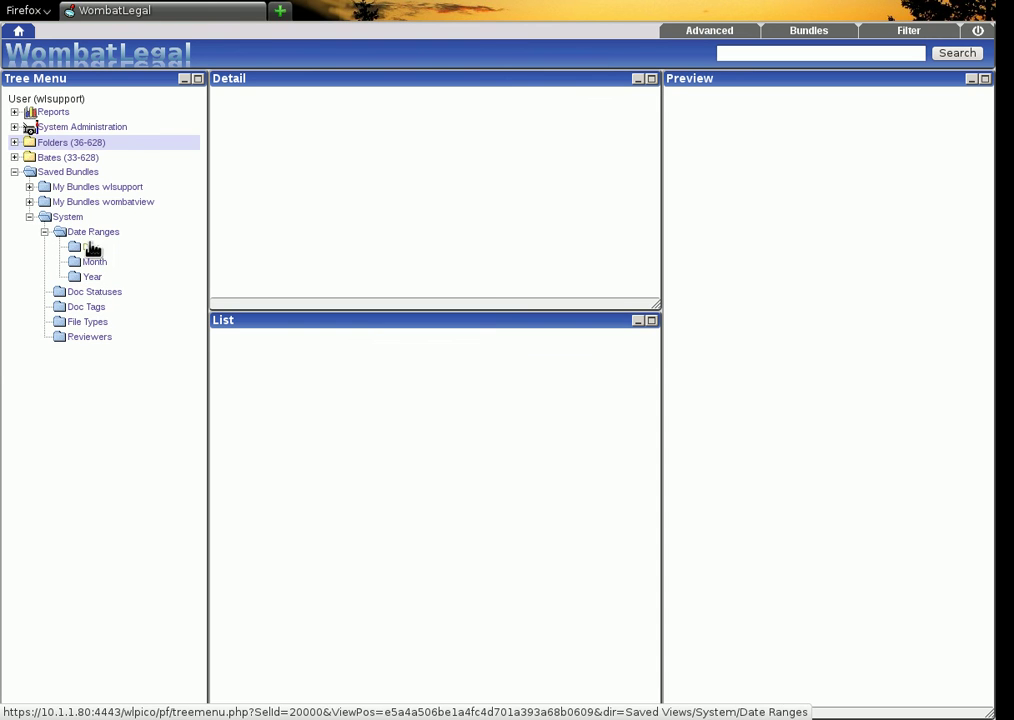
{"action": "left_click", "coordinate": [94, 279]}
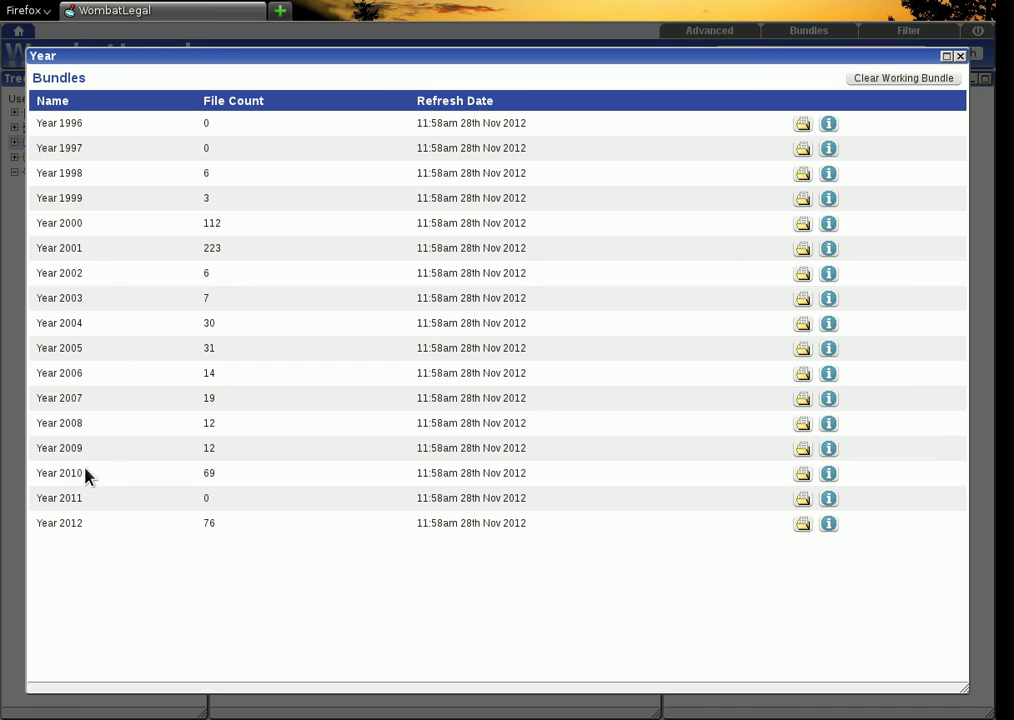
{"action": "left_click", "coordinate": [959, 57]}
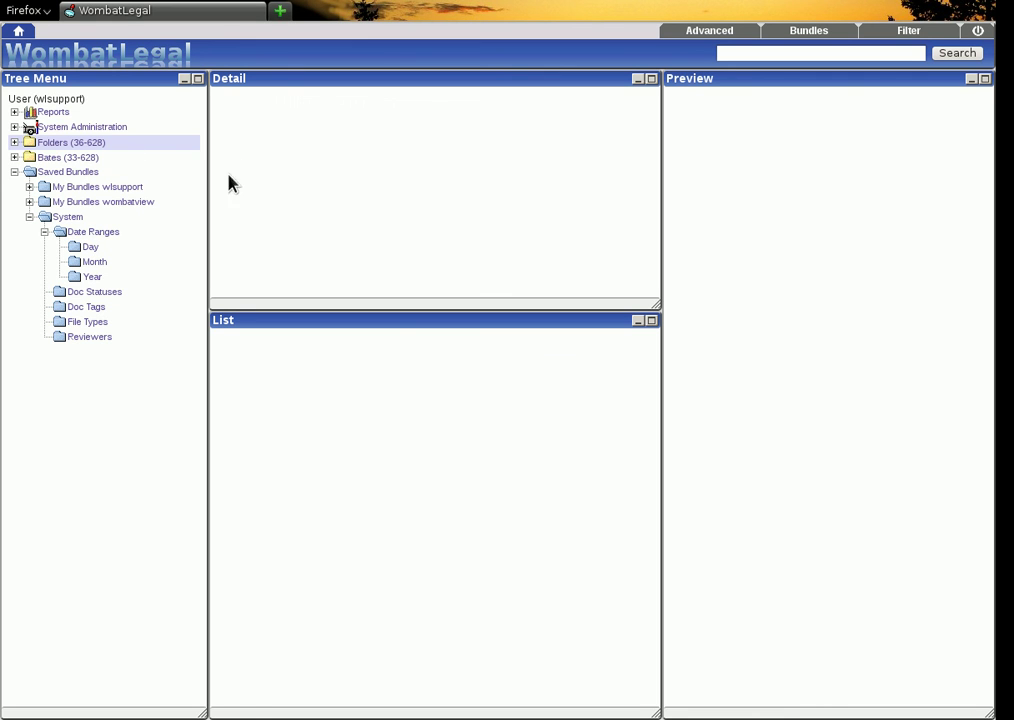
Open Folders (36-628) to list its 628 documents in the Detail, List and Preview panes
{"action": "left_click", "coordinate": [30, 144]}
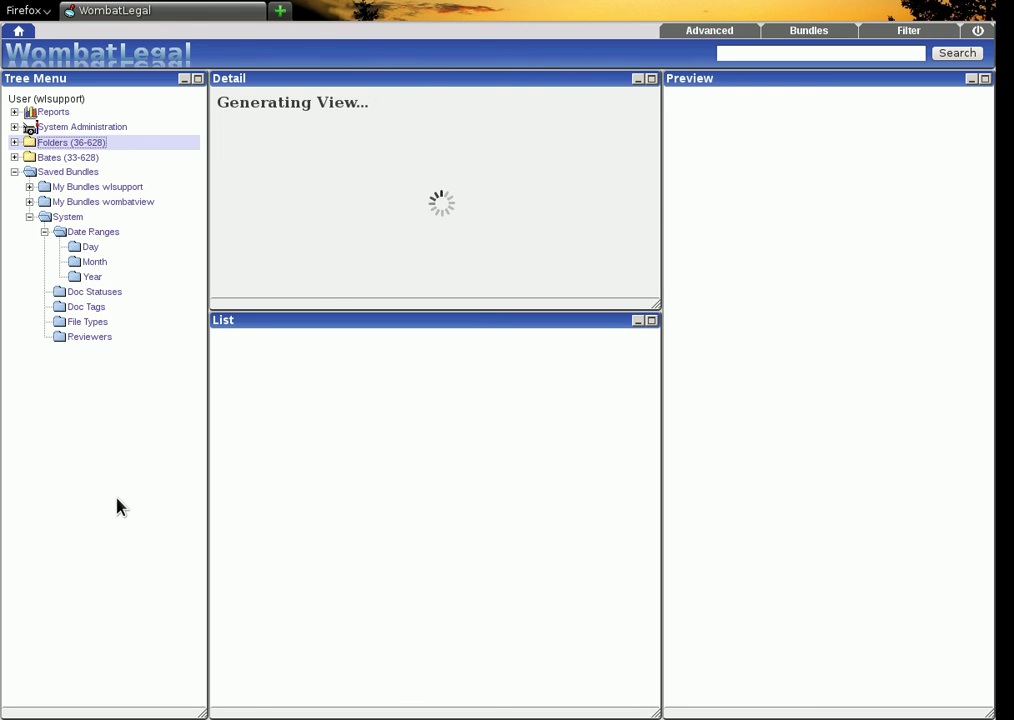